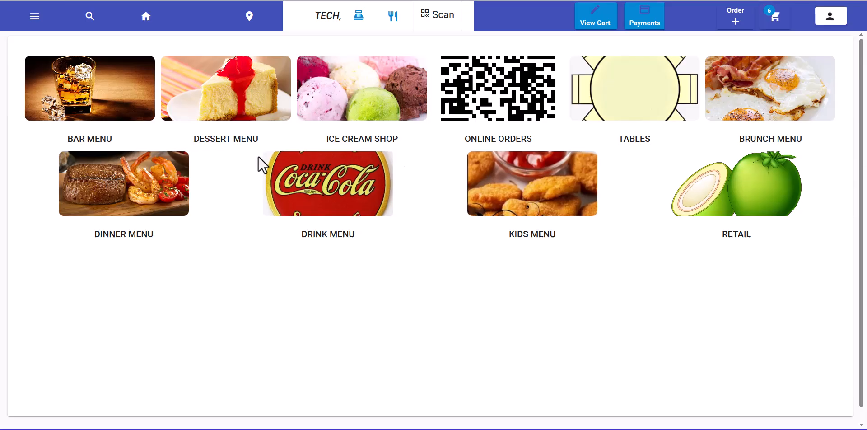
Step: Open the Software & Hardware Settings and review the Interfaces Settings options, including the home page, side bar and order toggles
left_click(34, 16)
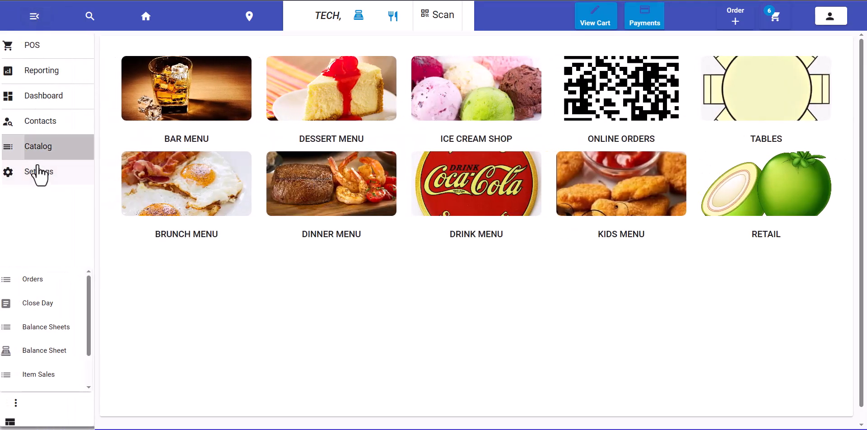
left_click(40, 174)
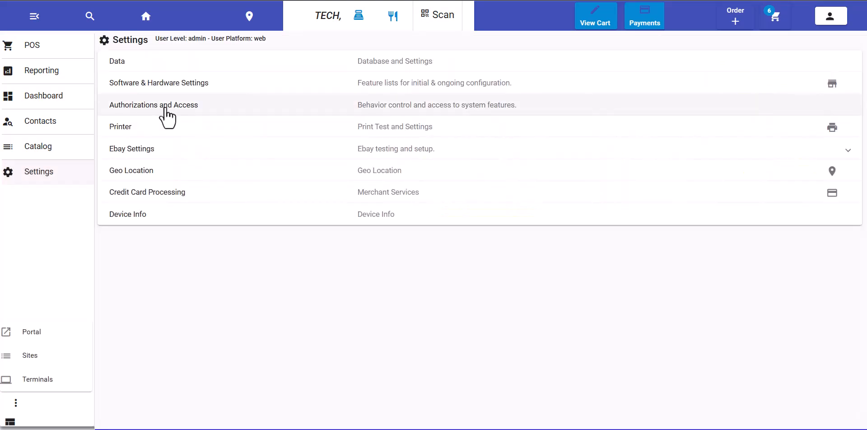
left_click(193, 84)
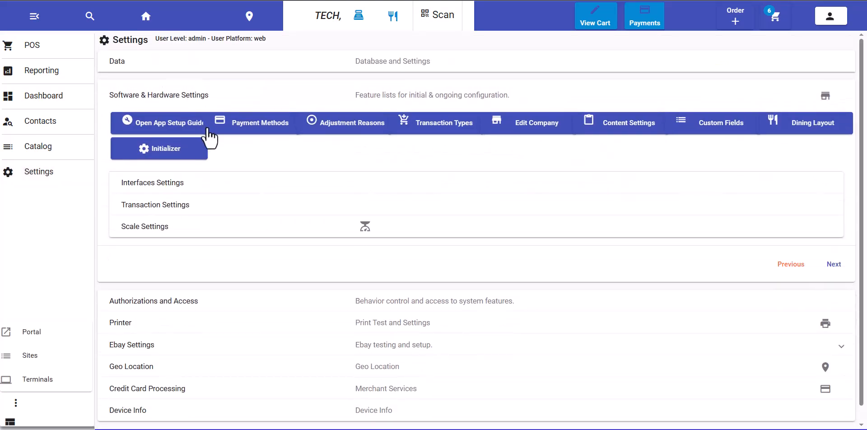
left_click(200, 186)
scroll(202, 221, "down", 10)
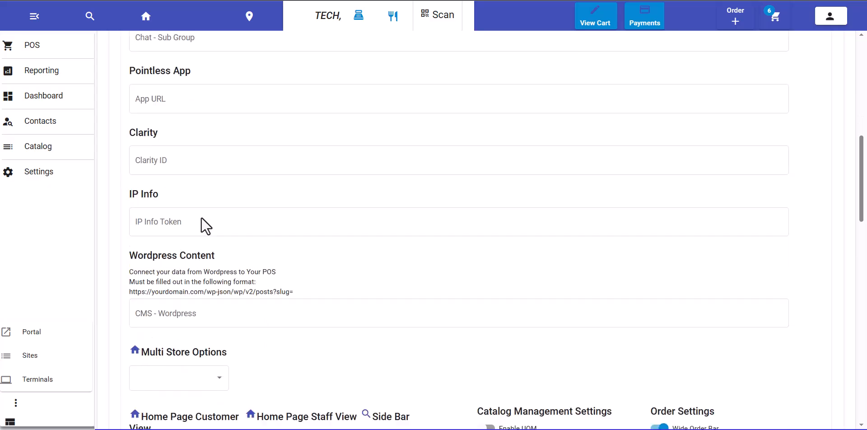
scroll(201, 221, "down", 6)
scroll(379, 239, "down", 2)
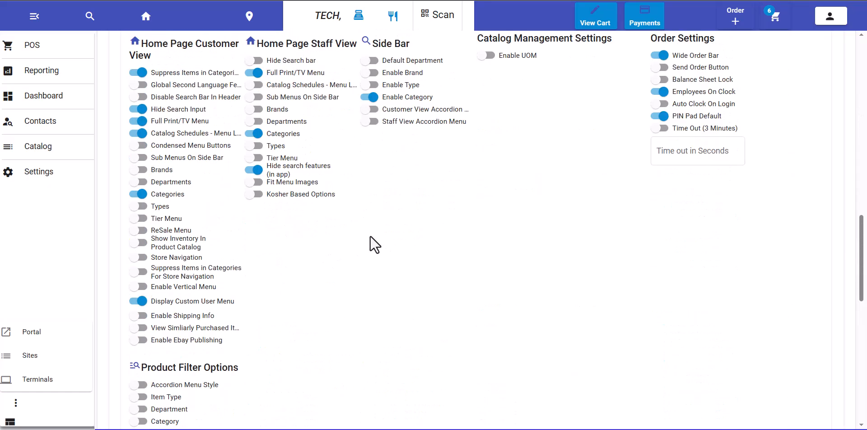
scroll(370, 235, "up", 6)
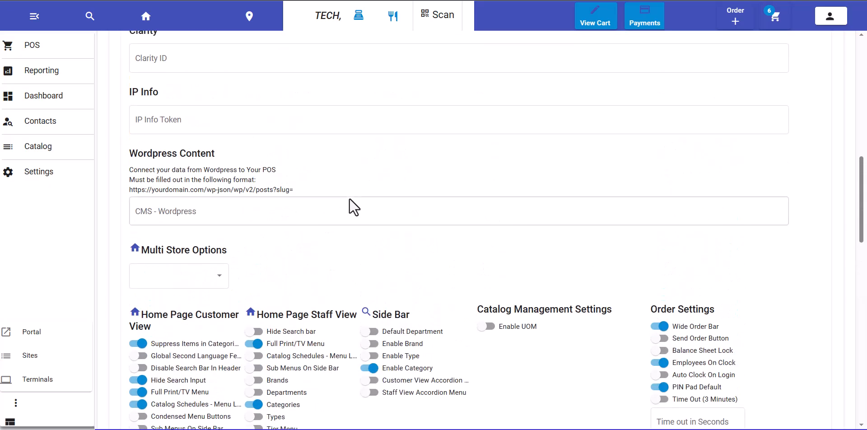
scroll(349, 199, "up", 11)
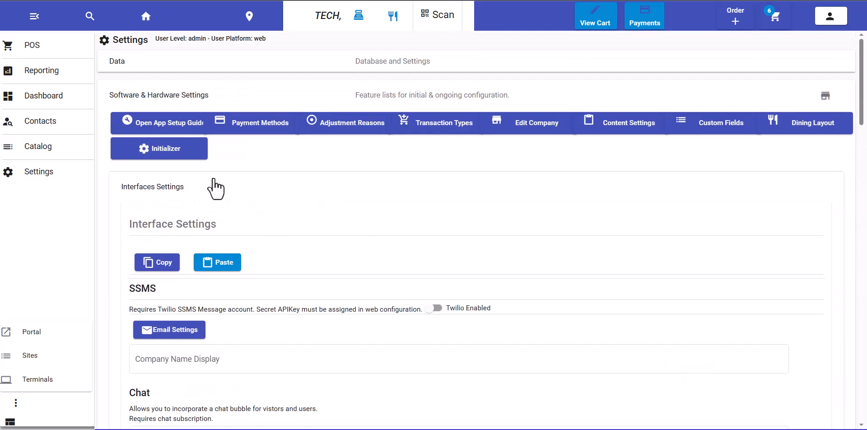
left_click(216, 187)
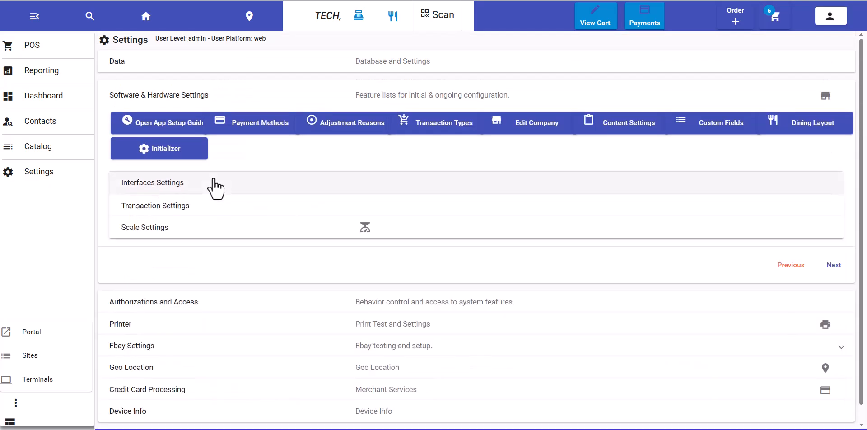
Step: Review the Transaction Settings, copy the Transaction View Settings and dismiss the confirmation
left_click(201, 213)
scroll(203, 214, "down", 6)
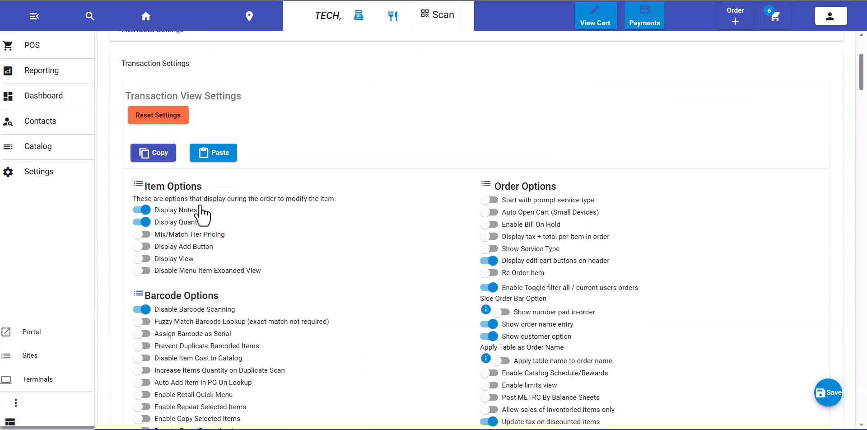
scroll(202, 212, "down", 10)
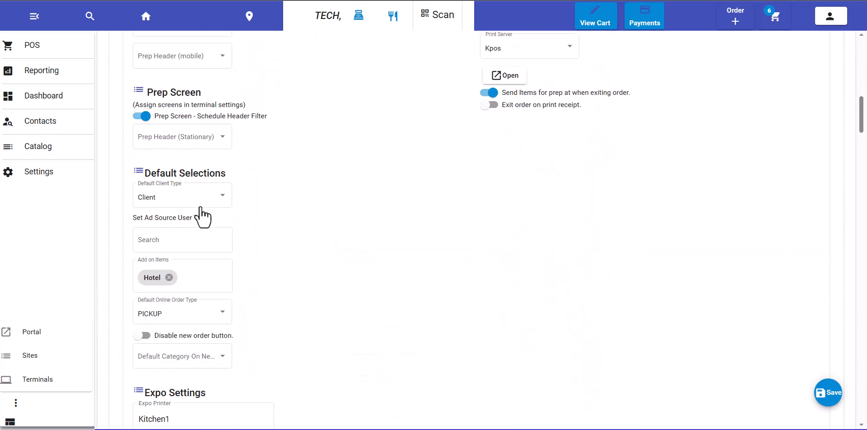
scroll(200, 212, "down", 20)
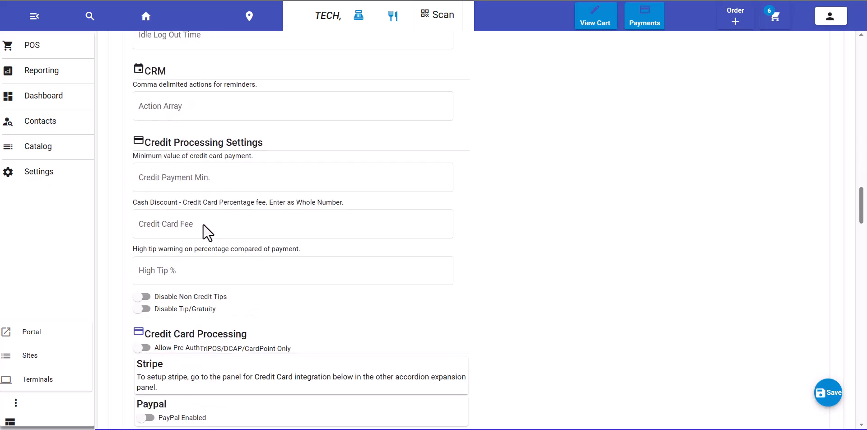
scroll(203, 233, "down", 16)
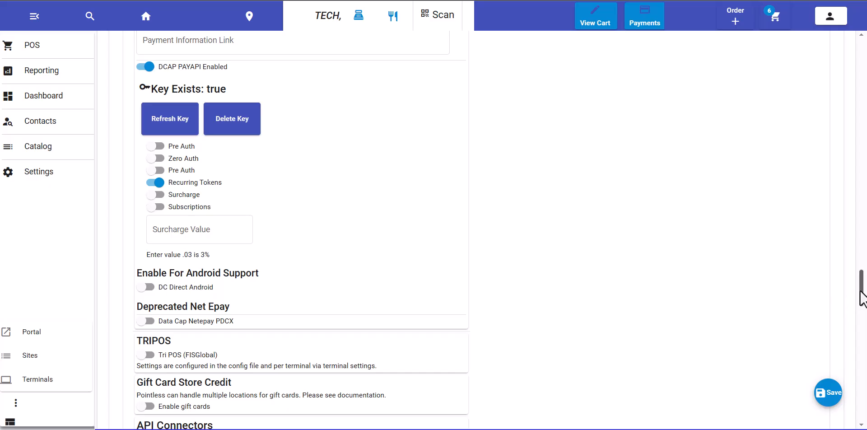
left_click_drag(860, 293, 807, 68)
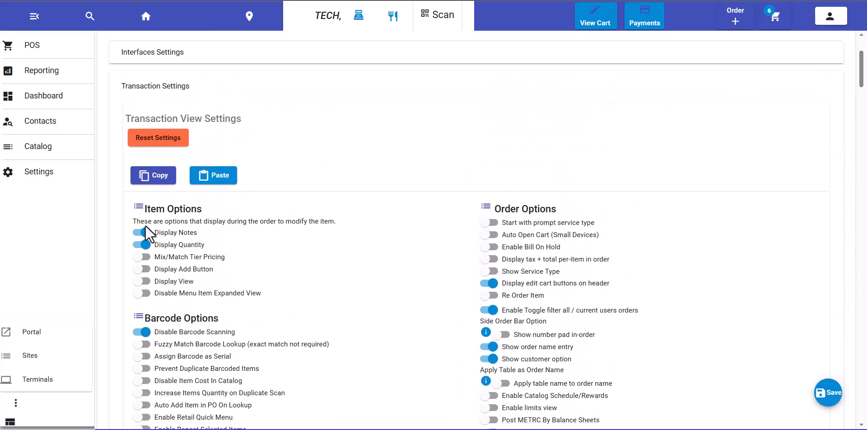
left_click(144, 180)
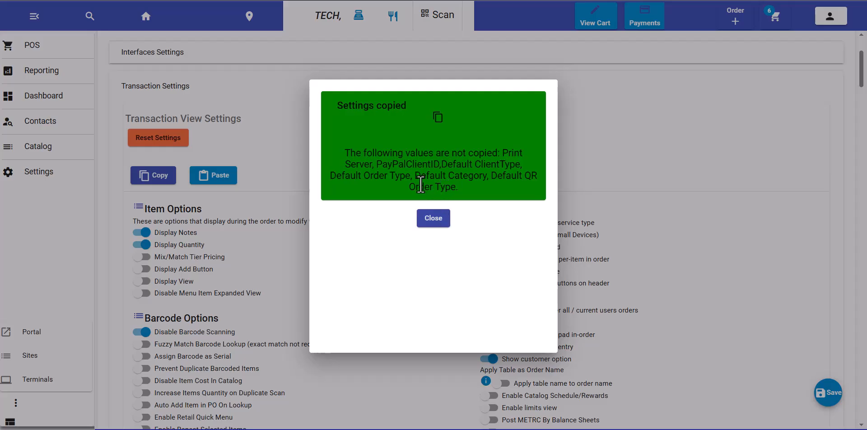
left_click(438, 218)
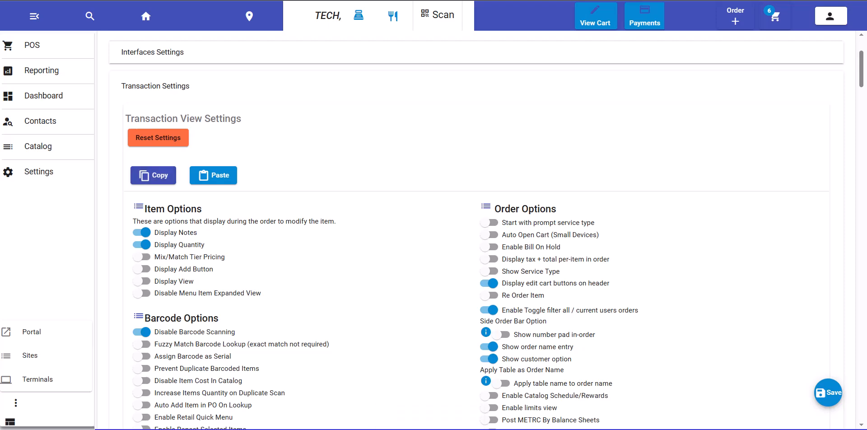
left_click_drag(866, 66, 866, 14)
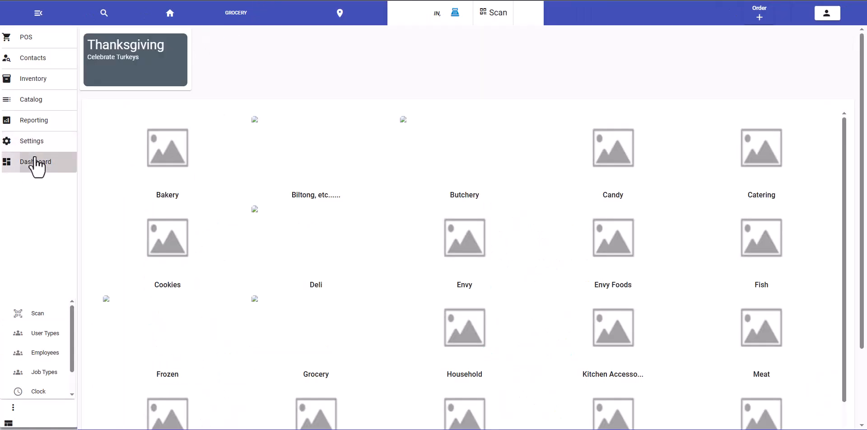
Step: Paste the copied settings into the Transaction Settings of the Grocery site and dismiss the confirmation
left_click(37, 143)
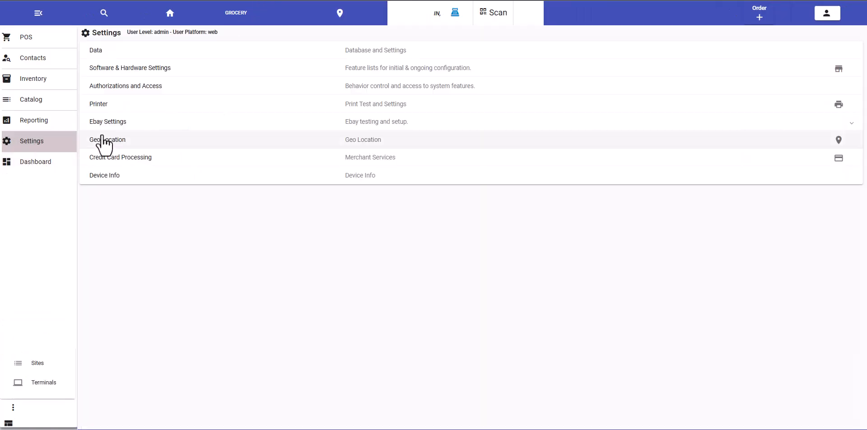
left_click(138, 75)
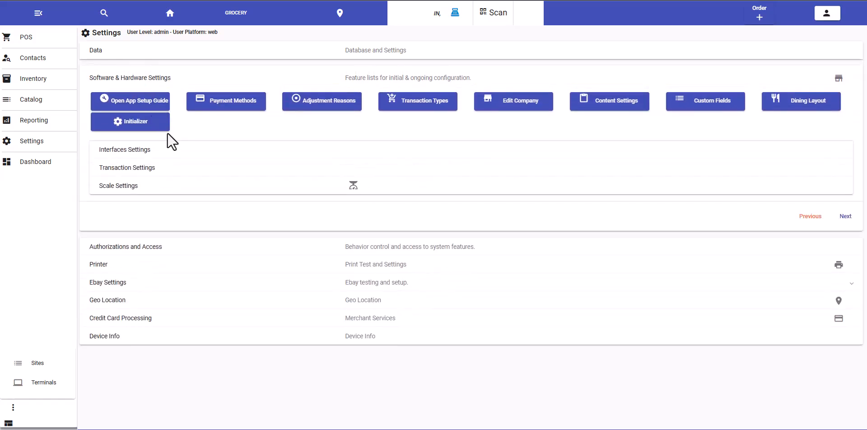
left_click(168, 169)
scroll(210, 199, "down", 2)
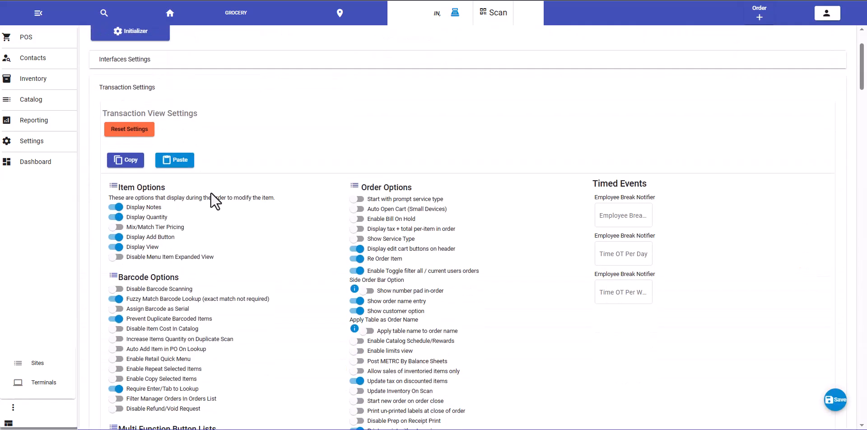
left_click(176, 161)
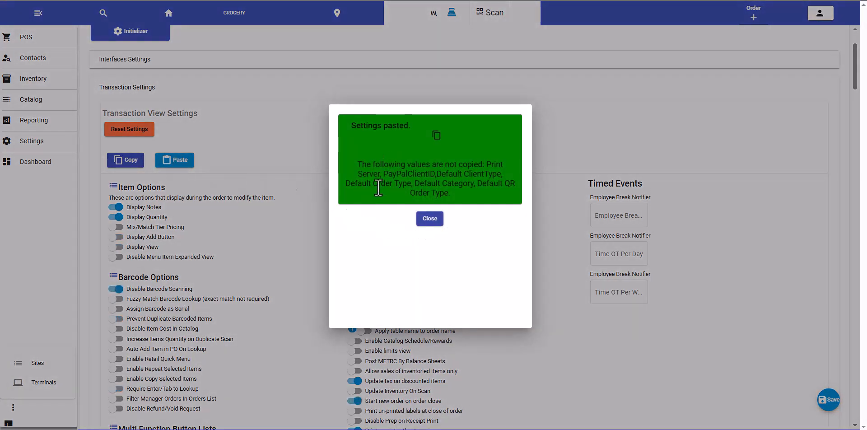
left_click(431, 219)
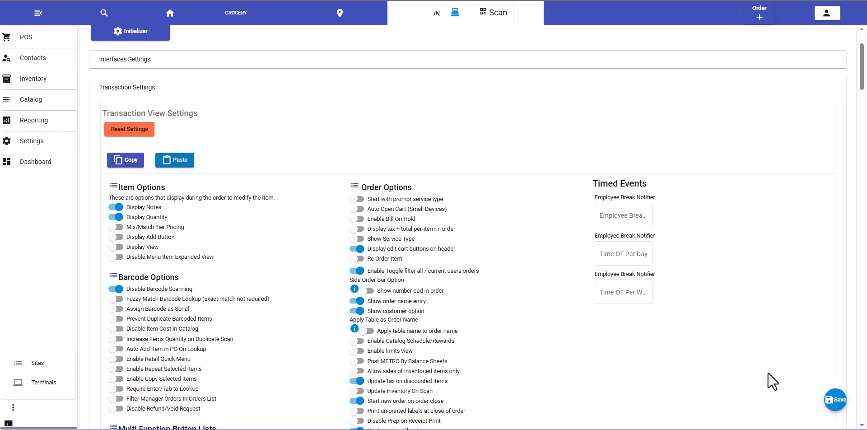
Step: Examine the pasted transaction settings, including the print server, default selections and operation settings
scroll(705, 334, "down", 2)
scroll(683, 329, "down", 2)
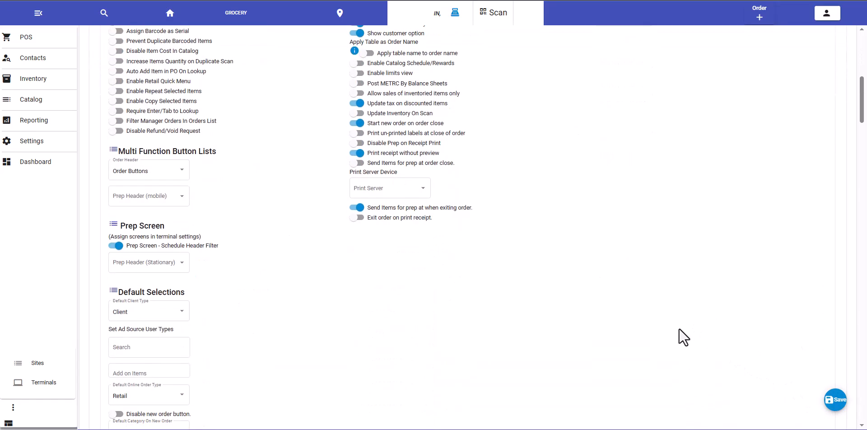
scroll(609, 314, "down", 6)
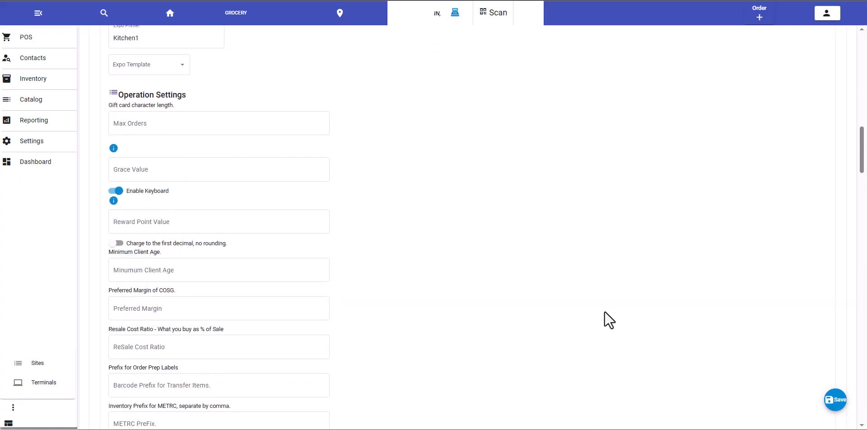
scroll(605, 311, "up", 8)
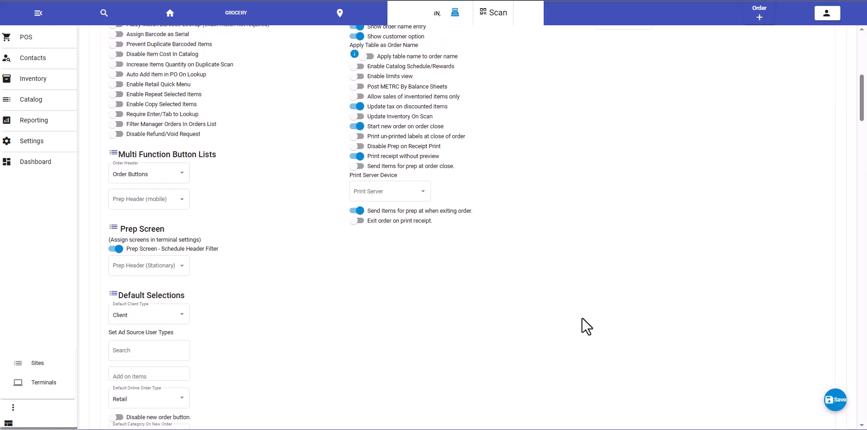
scroll(583, 317, "up", 2)
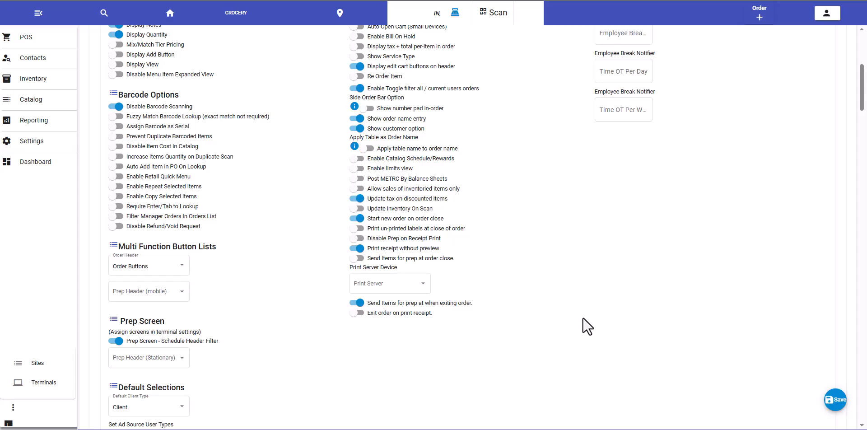
scroll(583, 317, "up", 4)
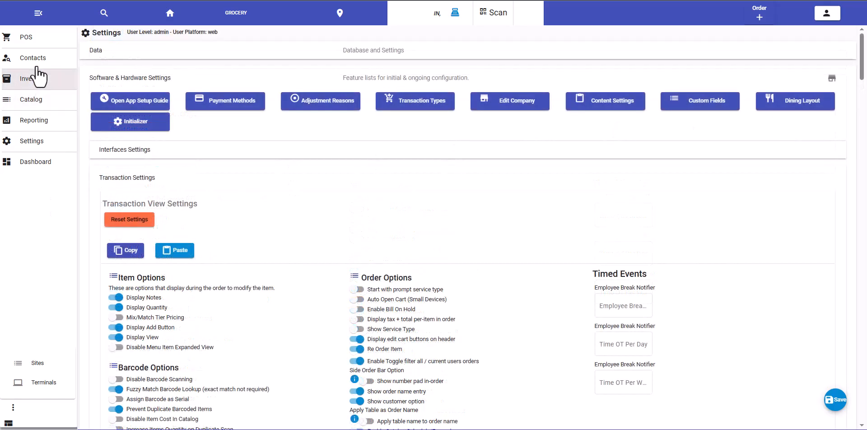
Step: Open the list of user types under Contacts and point out the Manager2 and Manager3 types
left_click(35, 65)
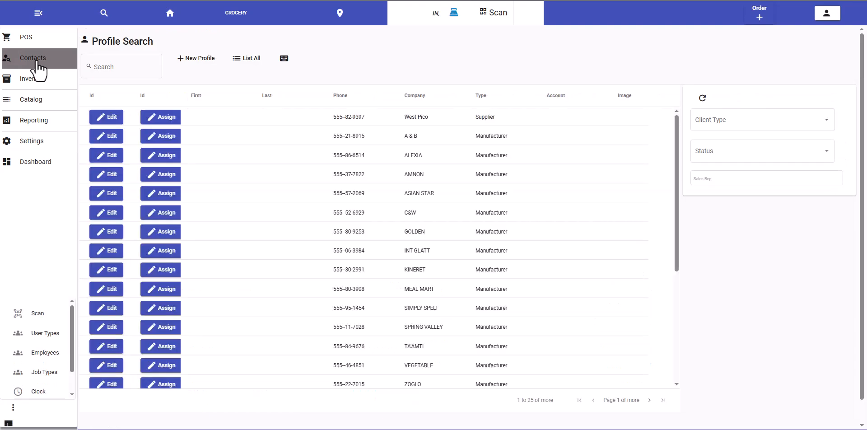
left_click(26, 341)
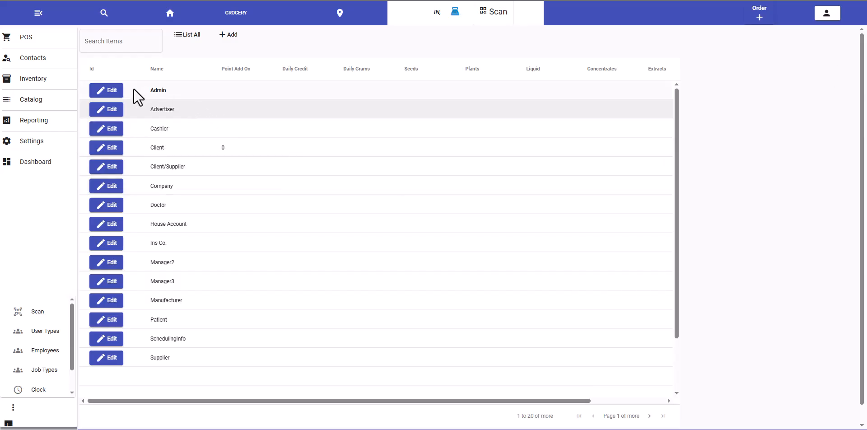
left_click(176, 261)
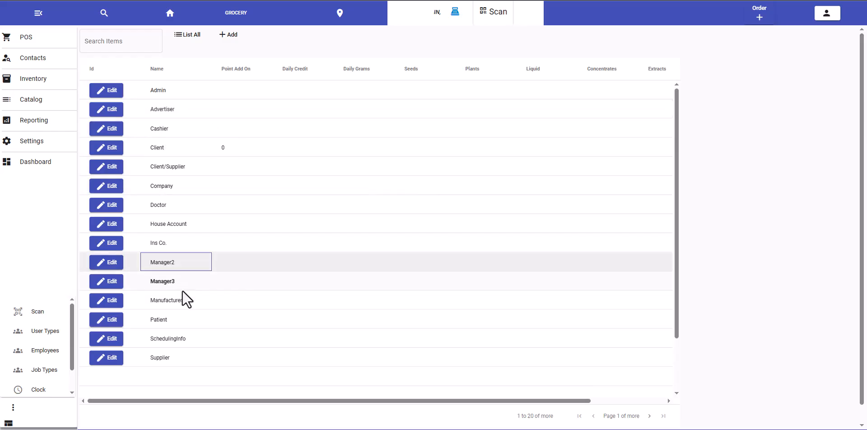
left_click(182, 283)
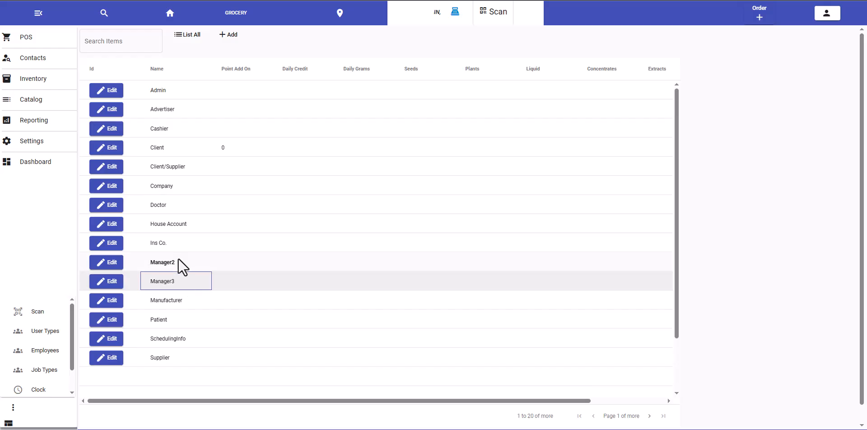
Step: Review the Admin client type's authorizations, copy them and exit the client type editor
left_click(112, 95)
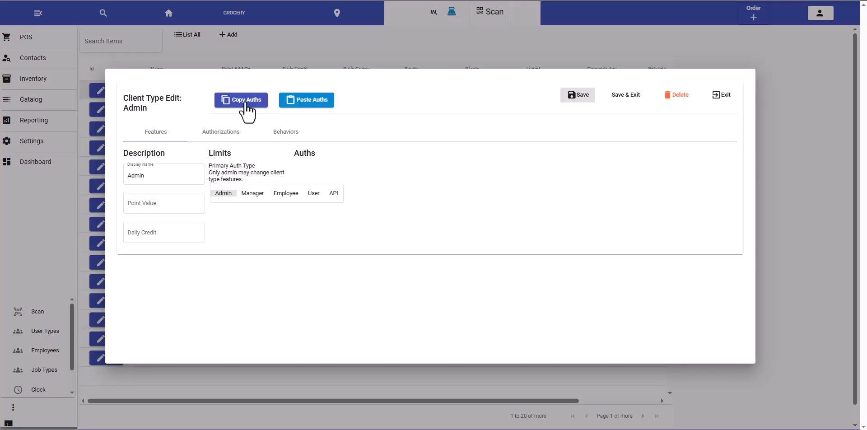
left_click(204, 135)
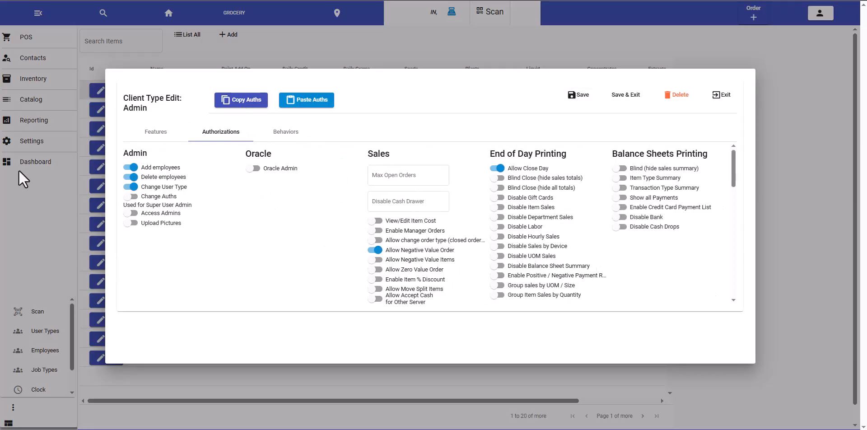
scroll(400, 253, "down", 6)
scroll(400, 277, "down", 3)
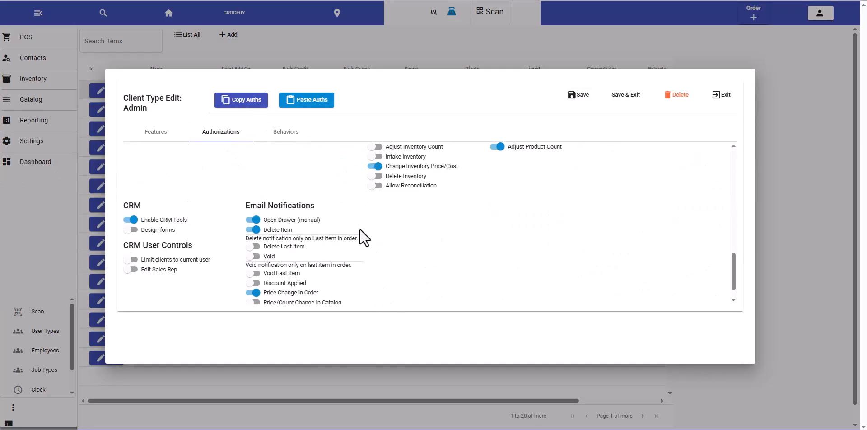
left_click(244, 100)
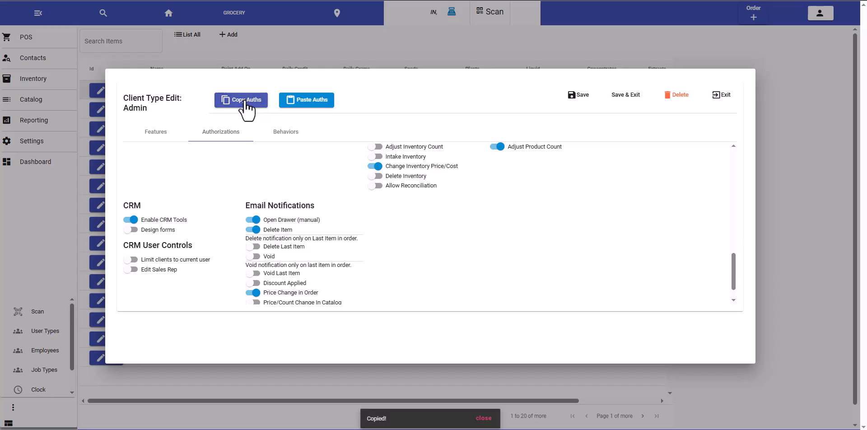
left_click(722, 96)
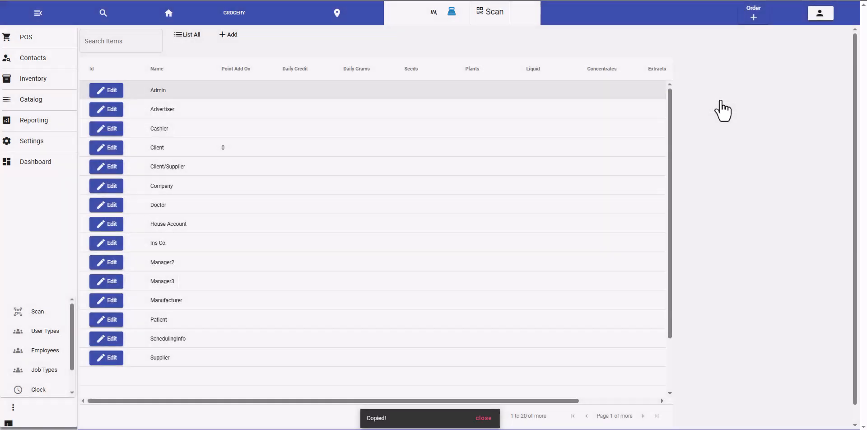
Step: Paste the copied authorizations into the Manager2 client type and review the resulting authorization toggles
left_click(107, 263)
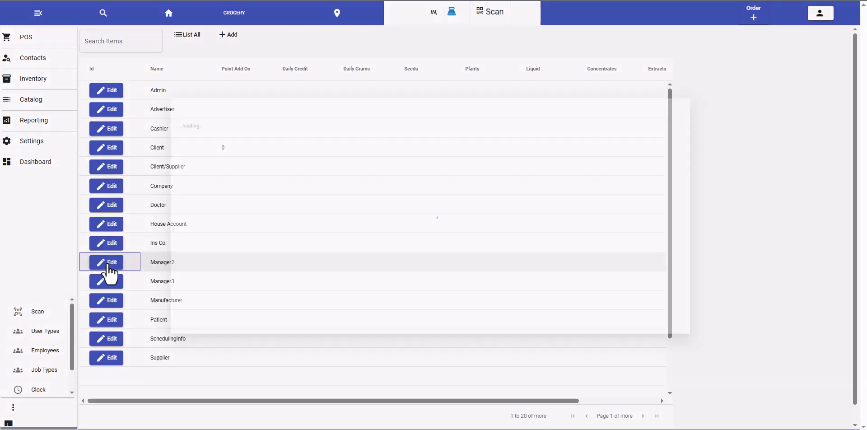
left_click(222, 136)
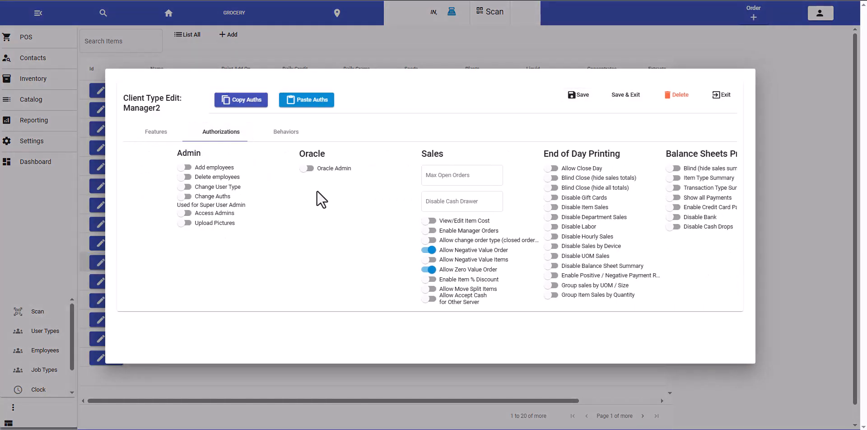
scroll(324, 204, "down", 15)
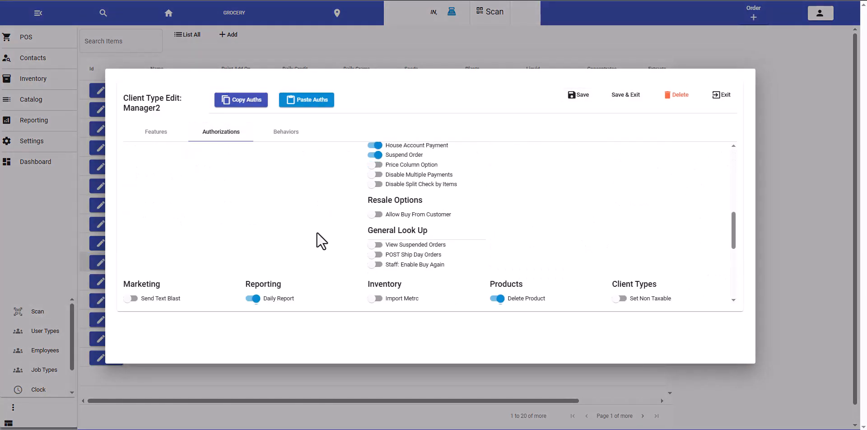
scroll(307, 235, "up", 15)
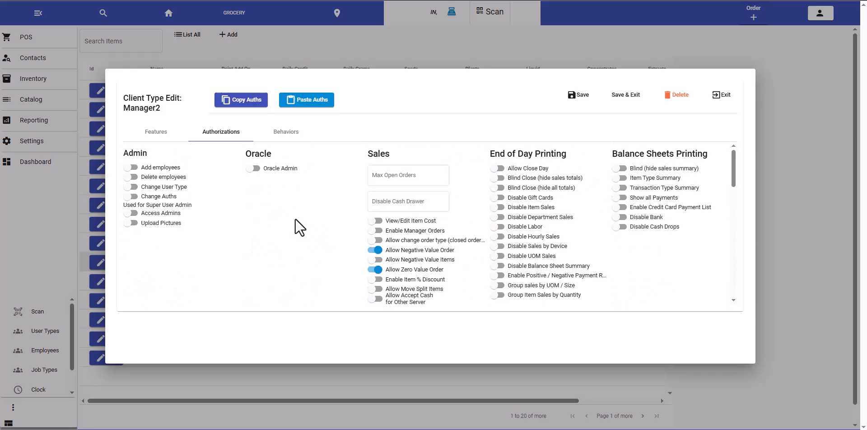
left_click(320, 107)
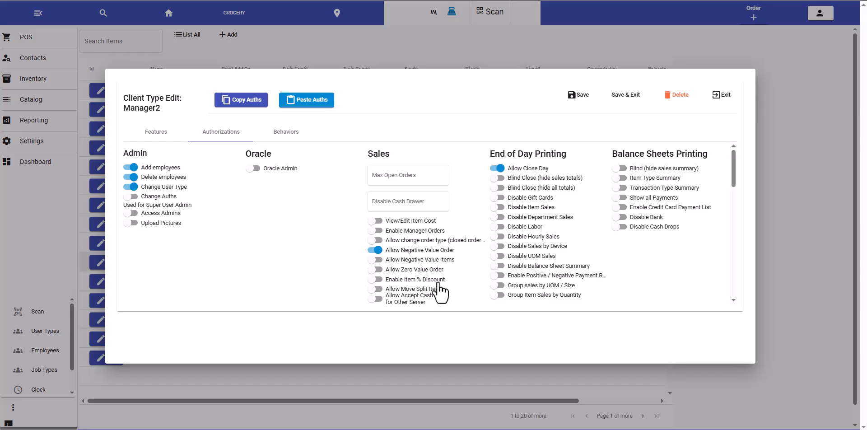
scroll(457, 280, "down", 10)
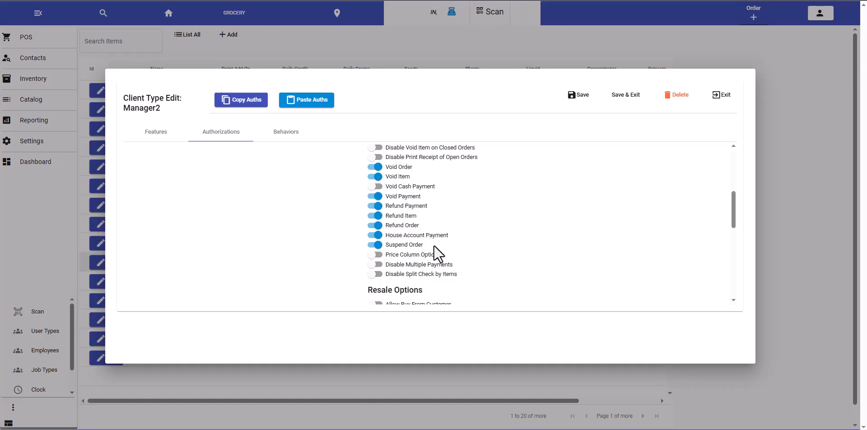
scroll(447, 267, "down", 8)
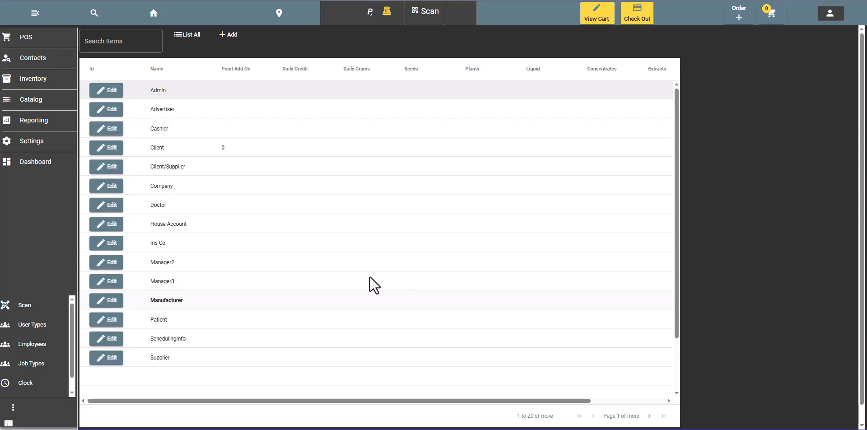
Step: Copy the Admin client type's authorizations on the other site, paste them into a blank Notepad document and select all the text
left_click(109, 96)
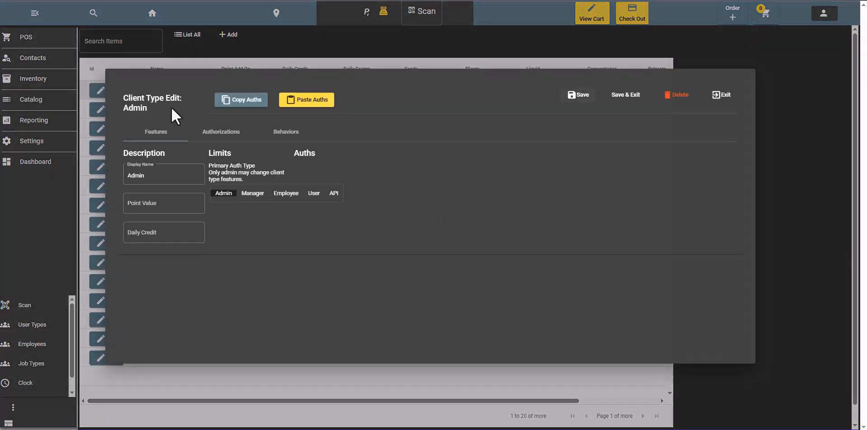
left_click(235, 100)
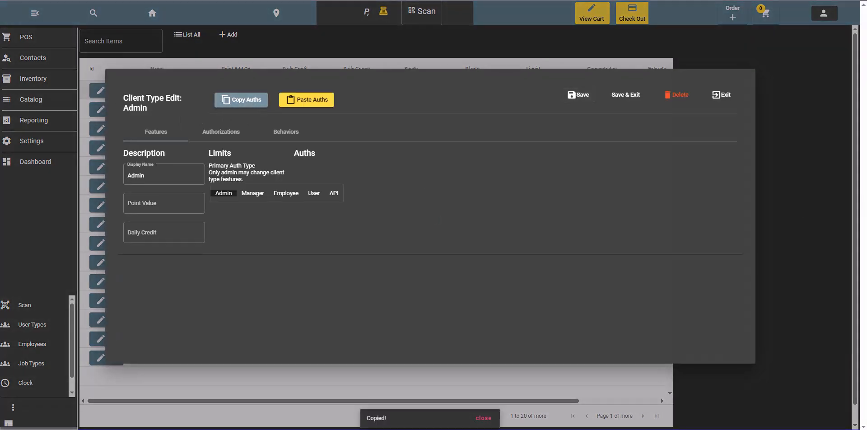
key("ctrl+v")
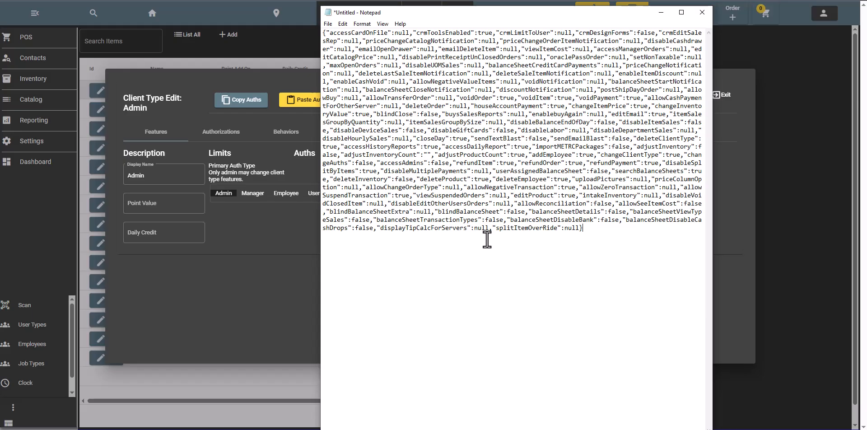
key("ctrl+a")
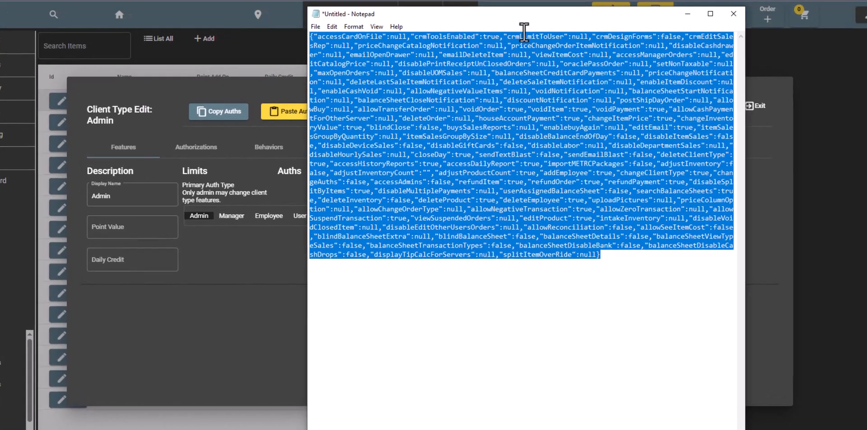
left_click_drag(519, 15, 866, 19)
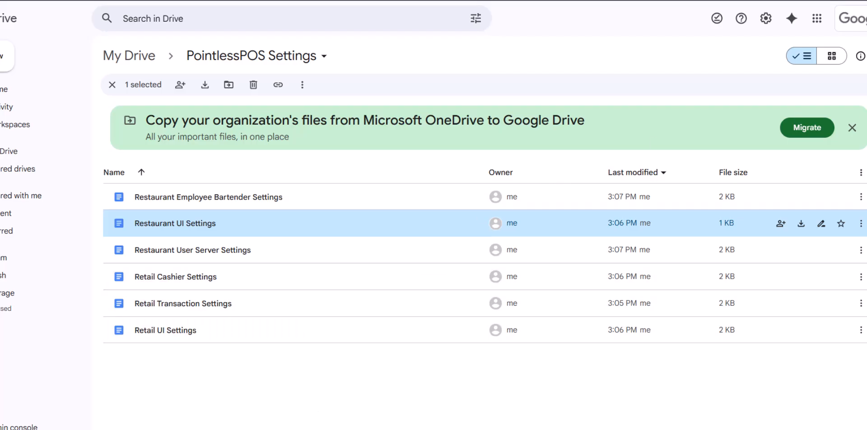
Step: Open the Restaurant UI Settings document from Google Drive, check its options for emailing the file and select all its text
double_click(246, 225)
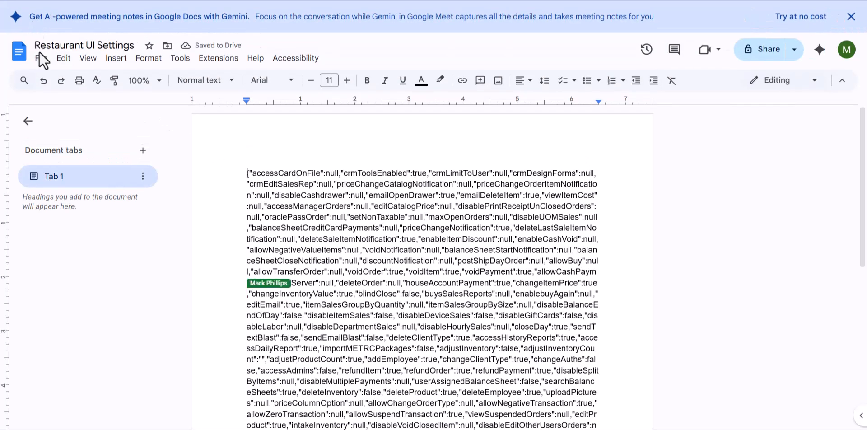
left_click(41, 57)
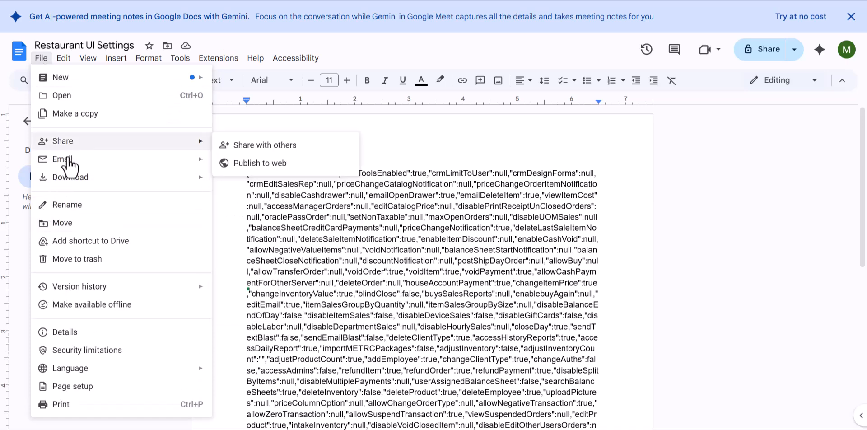
mouse_move(69, 164)
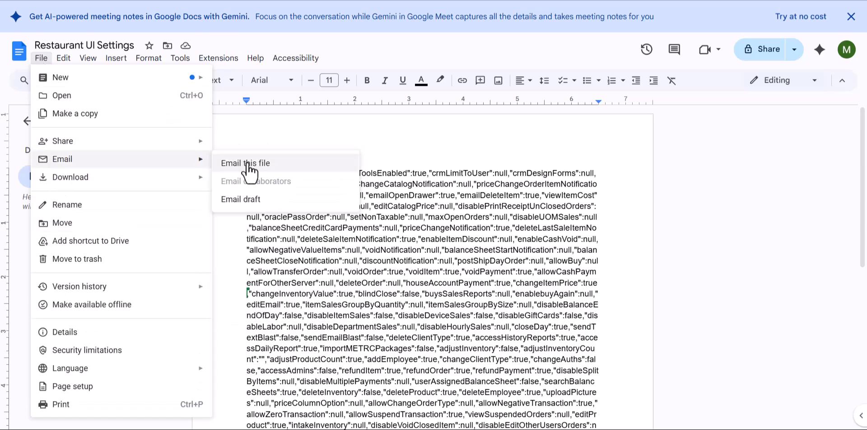
left_click(479, 194)
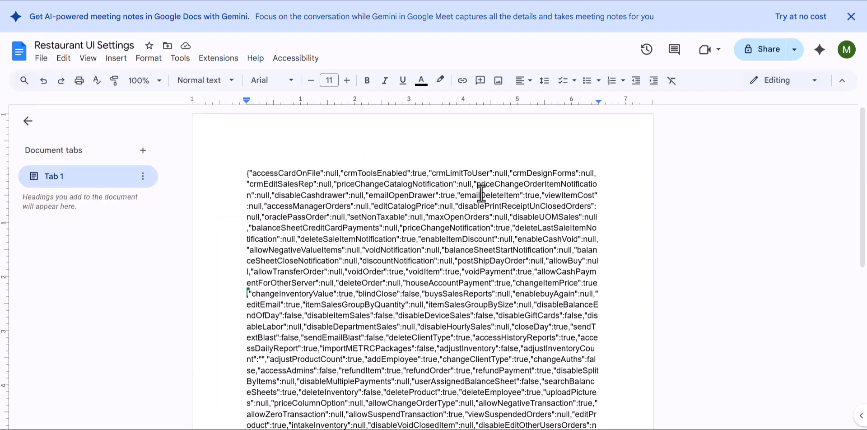
key("ctrl+a")
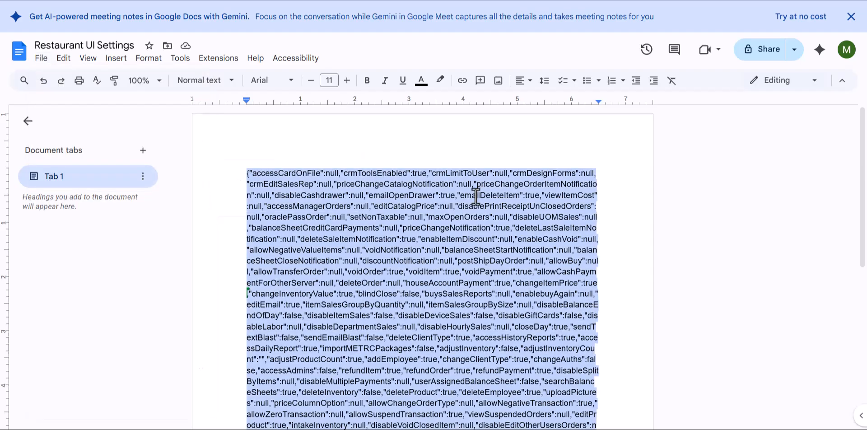